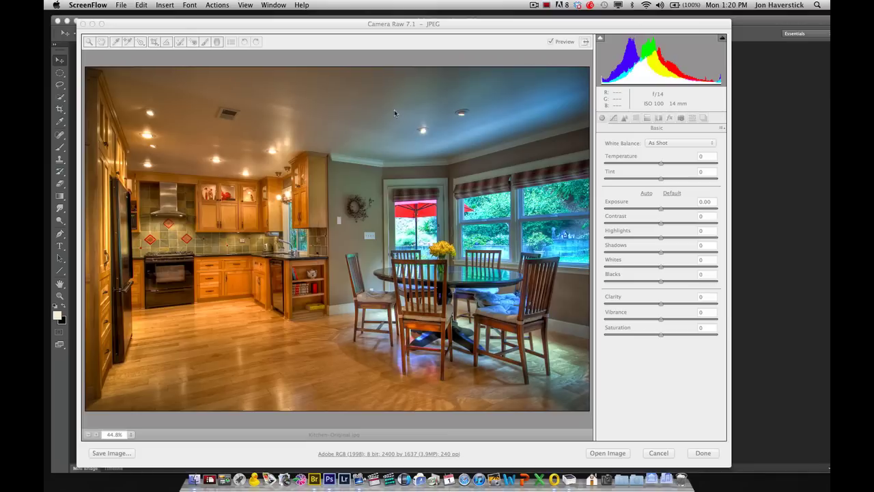
- Sample white balance from the backsplash, then raise Temperature from -35 to -24, with Tint at -13
click(335, 50)
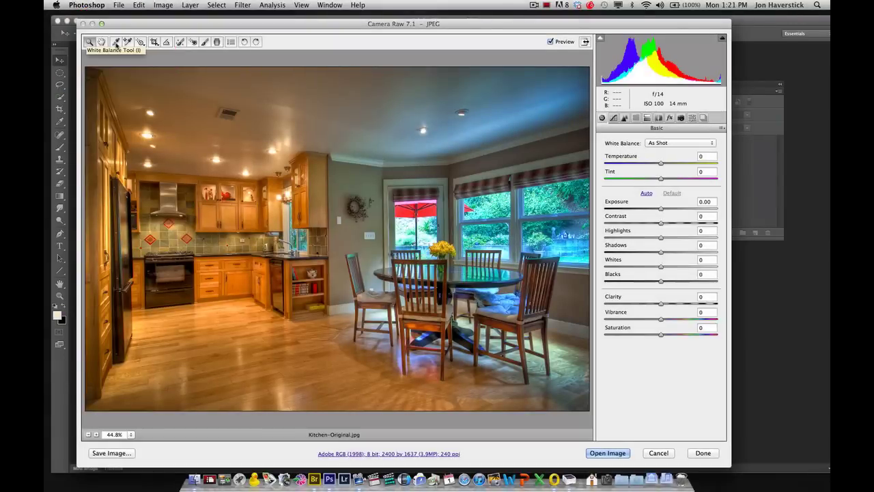
click(116, 43)
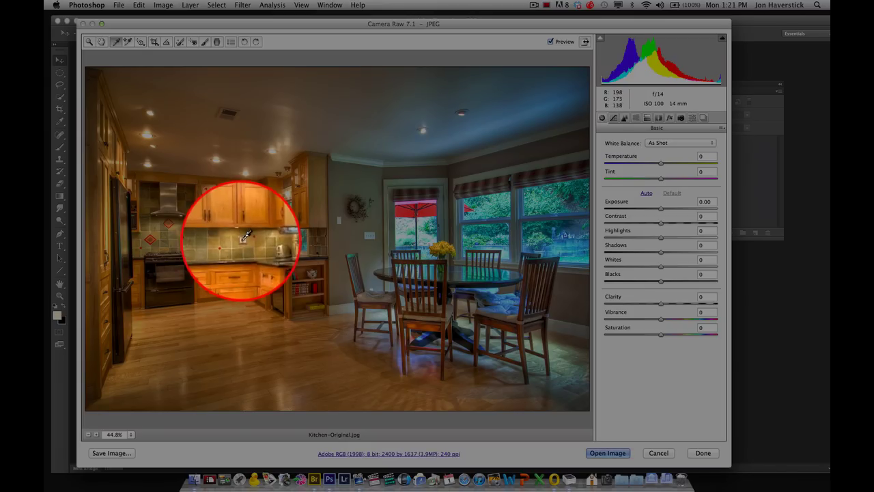
click(245, 235)
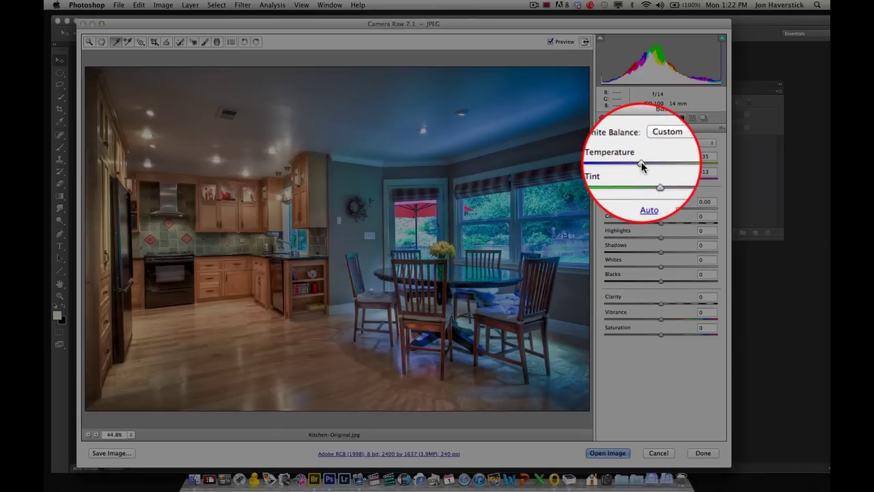
click(642, 164)
drag(642, 166, 646, 165)
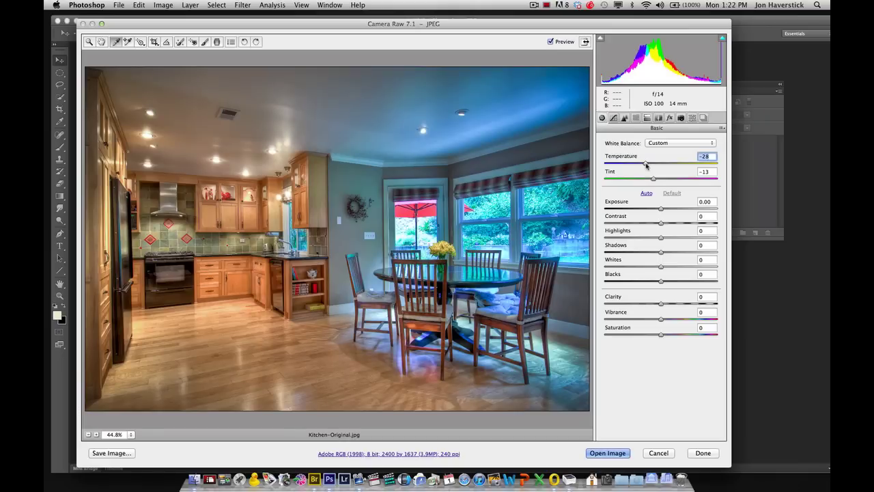
drag(646, 165, 648, 164)
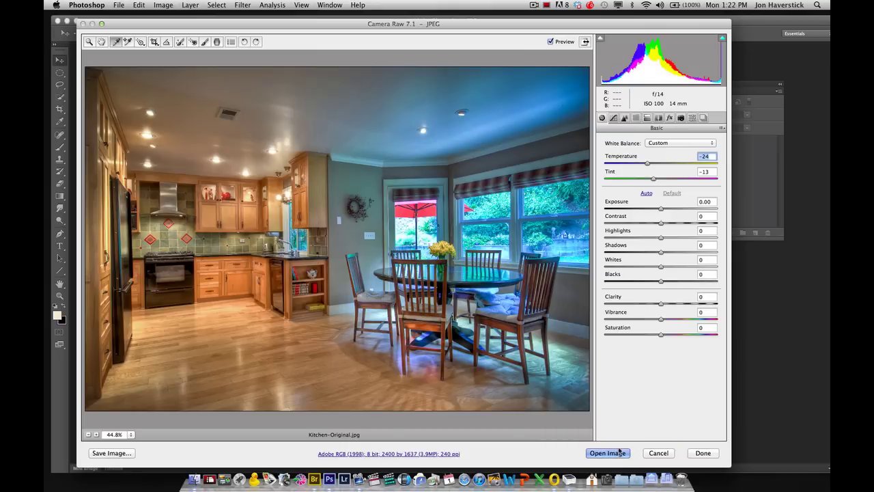
- Open the cooled Kitchen-Original photo in Photoshop as a Smart Object layer
key(shift)
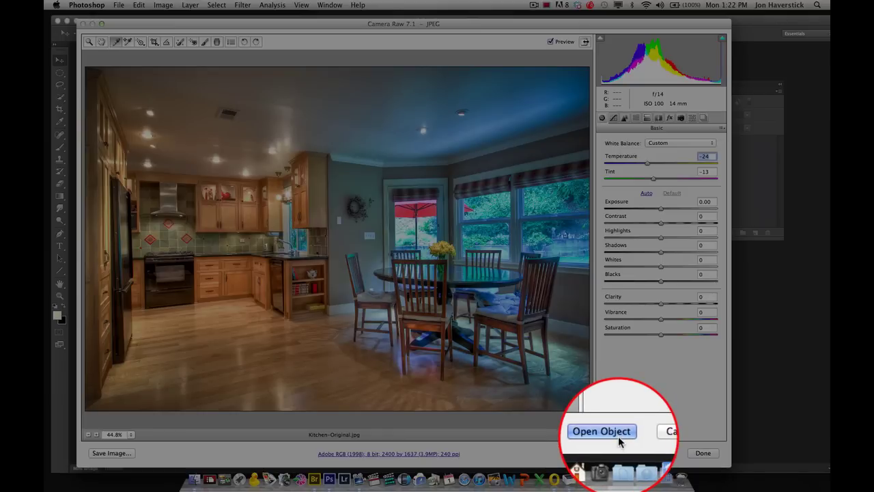
key(shift)
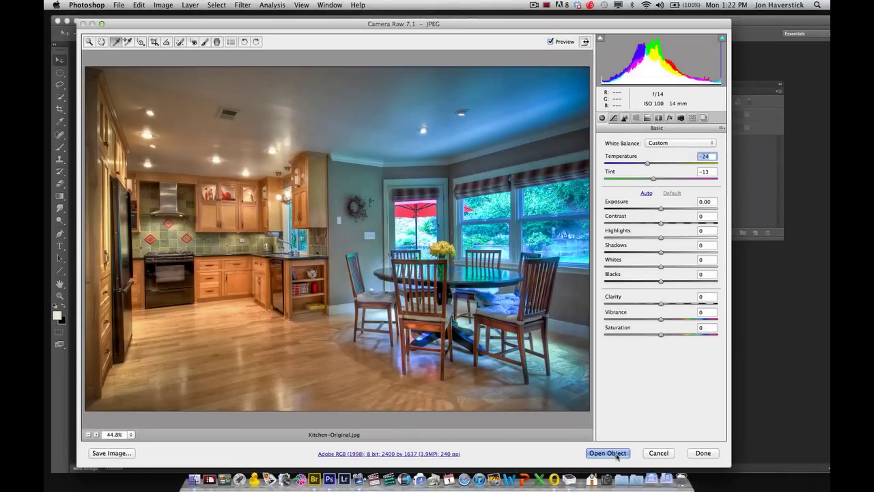
shift+click(615, 453)
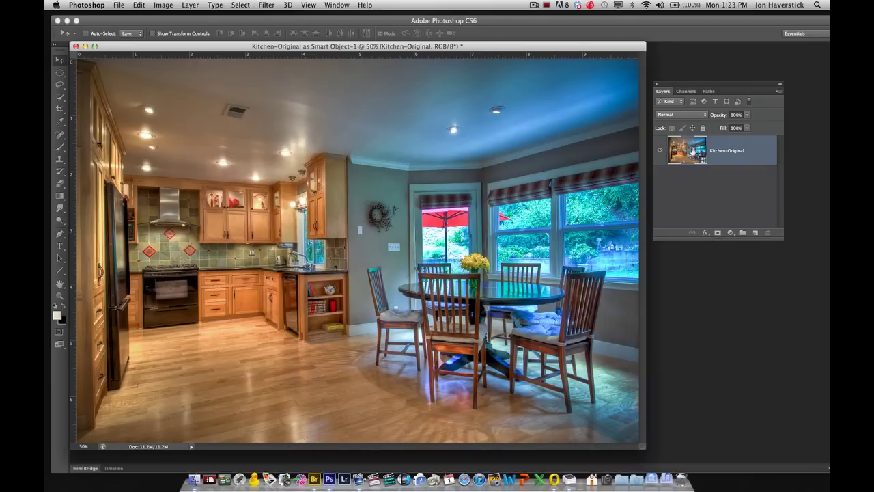
double_click(692, 151)
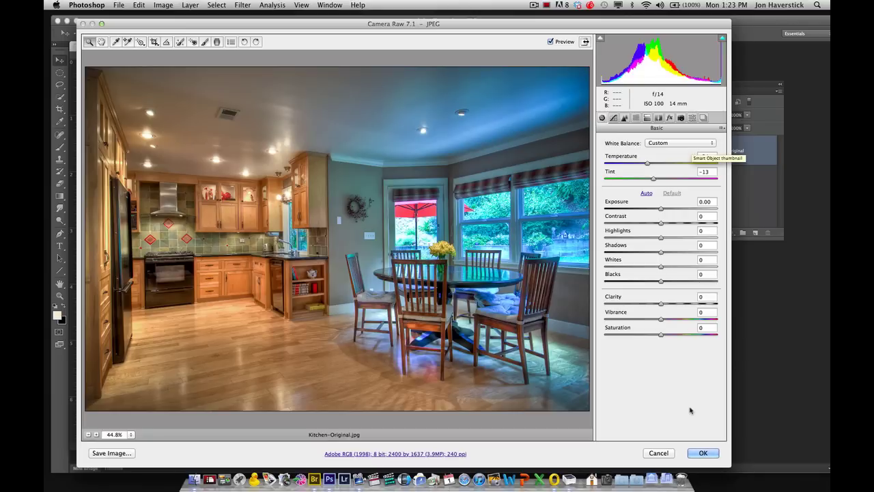
click(702, 453)
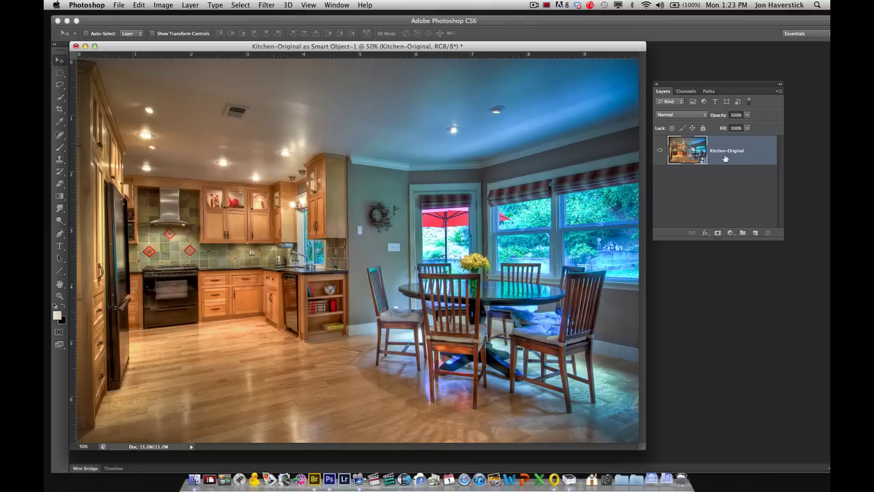
- Duplicate Kitchen-Original as an independent smart object named Kitchen-Original copy
right_click(725, 157)
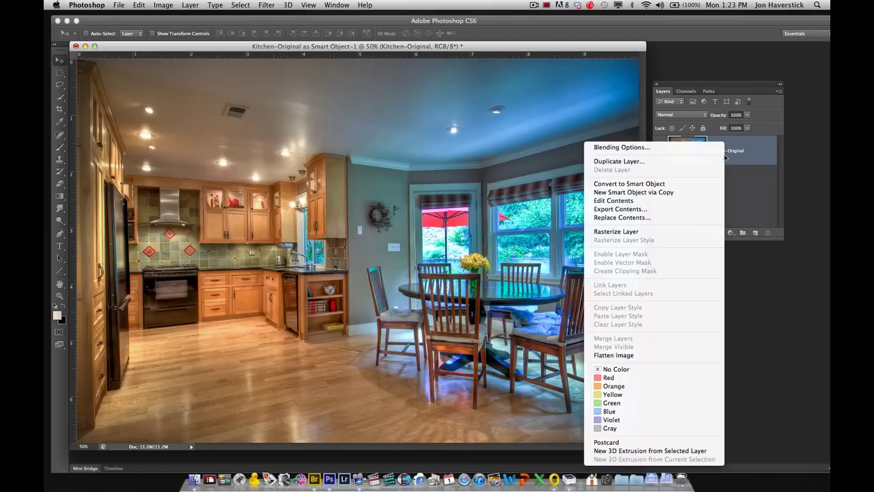
click(755, 184)
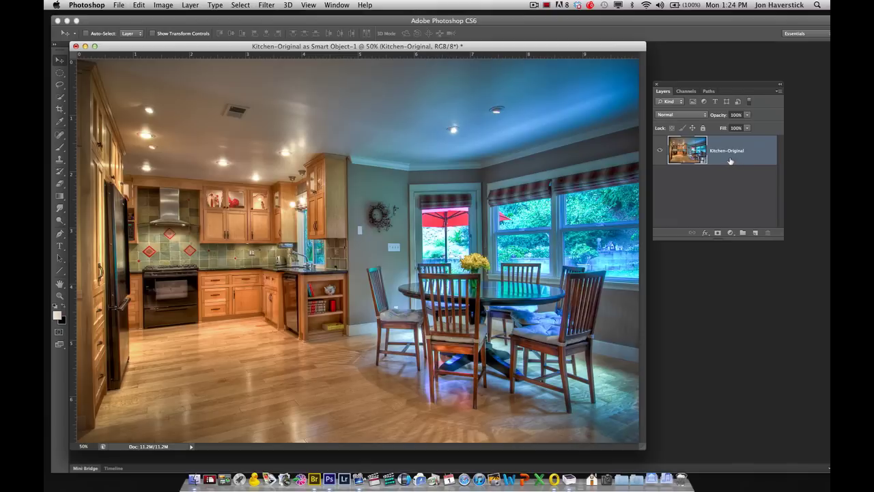
right_click(730, 162)
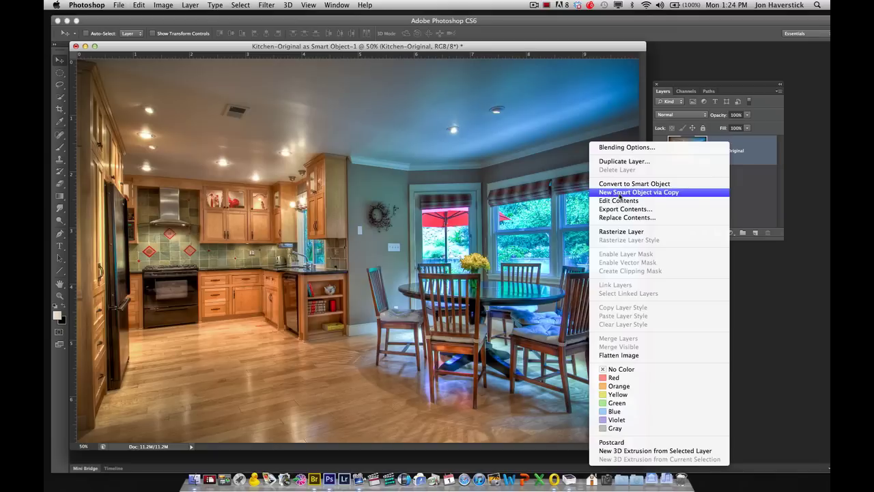
click(619, 196)
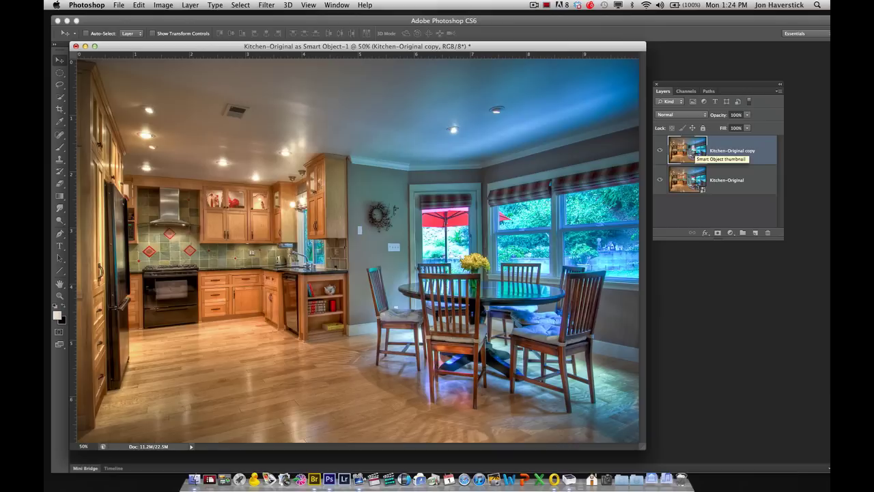
- In the copy's Camera Raw, sample the wall, then set Temperature +3, Tint +29 and Exposure -0.20
double_click(687, 150)
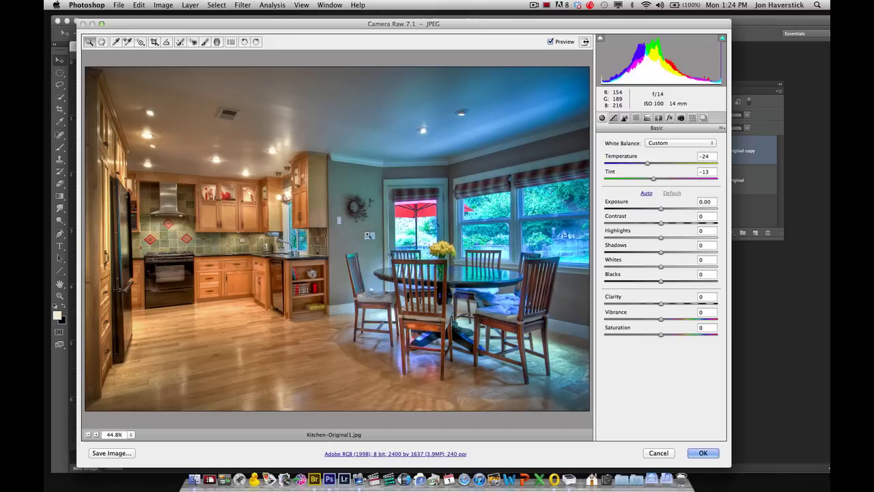
click(116, 42)
click(373, 232)
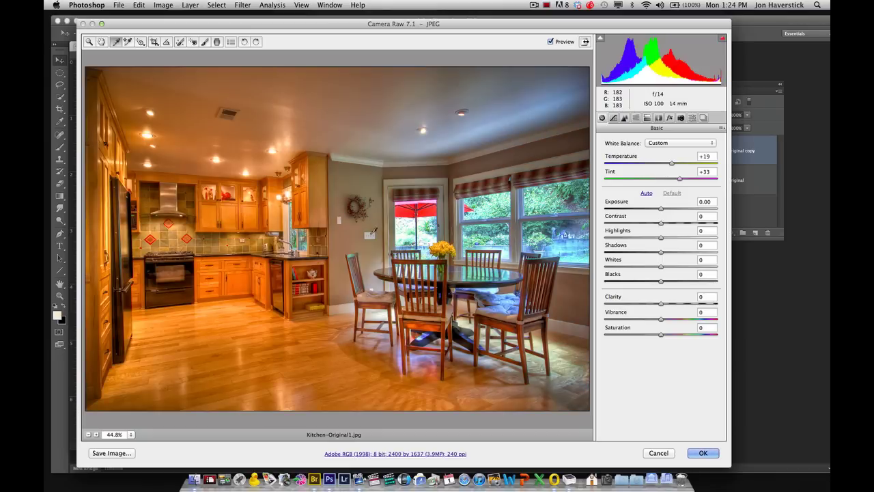
click(387, 228)
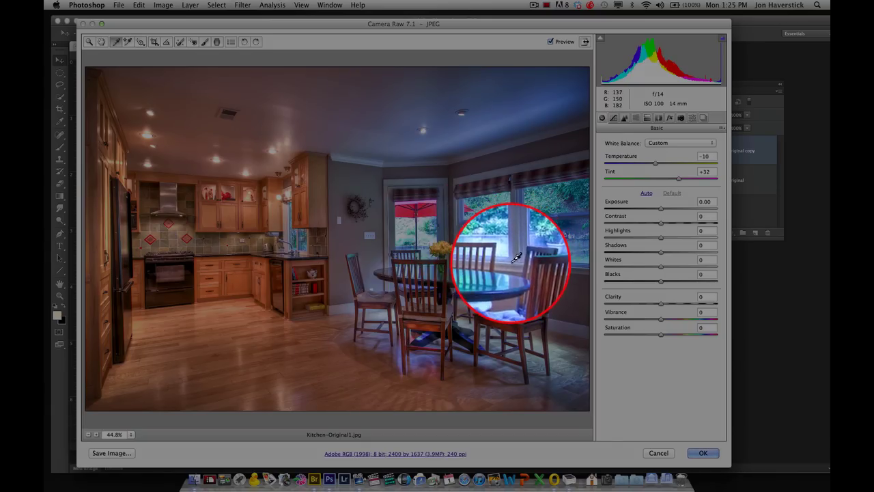
click(515, 257)
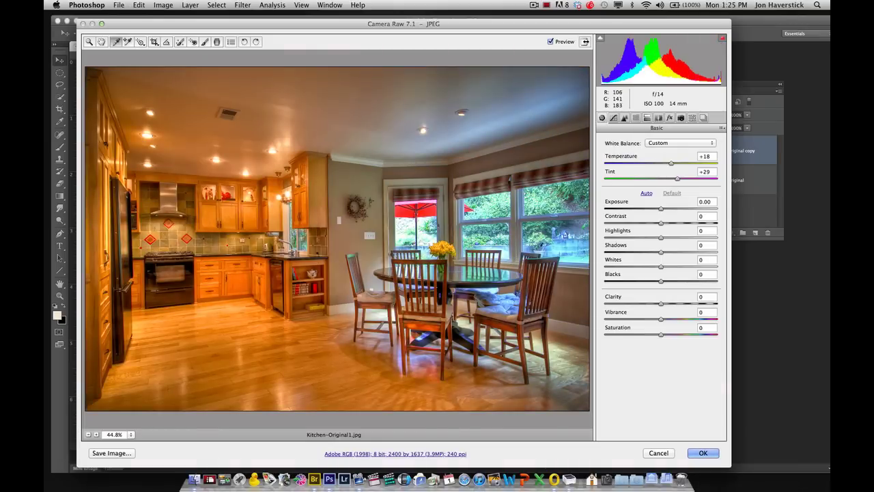
drag(671, 163, 662, 164)
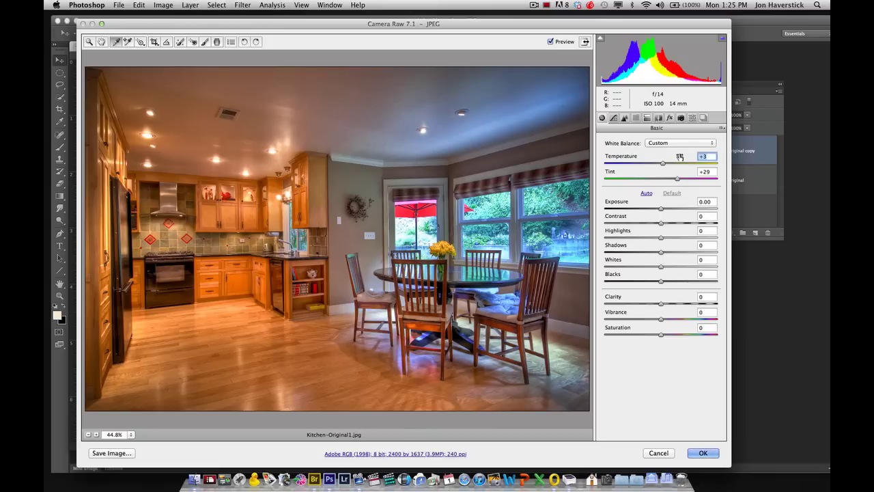
drag(661, 208, 657, 210)
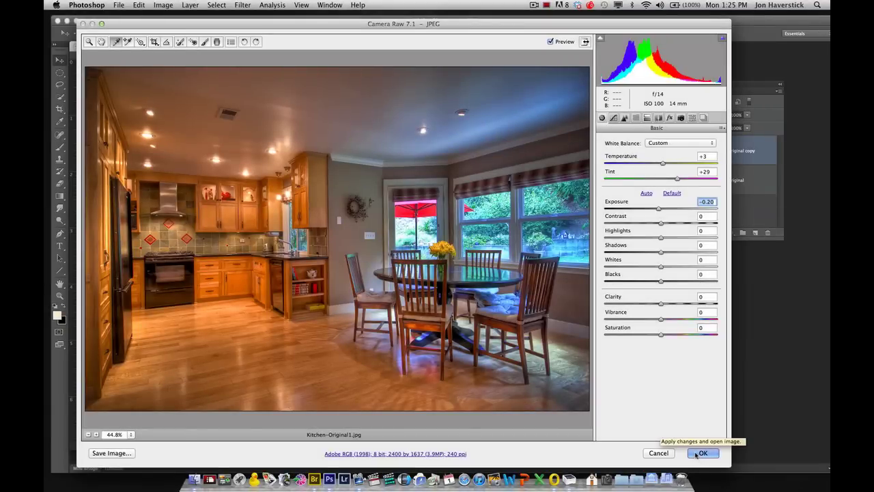
click(702, 453)
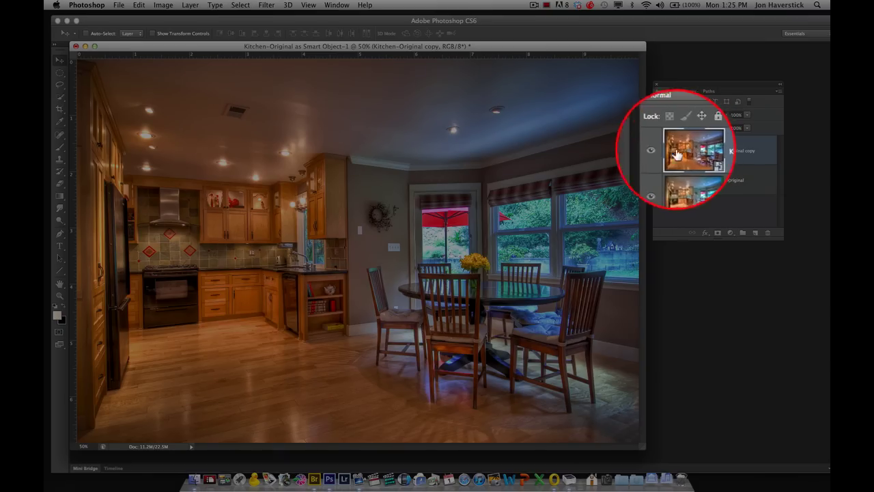
click(660, 151)
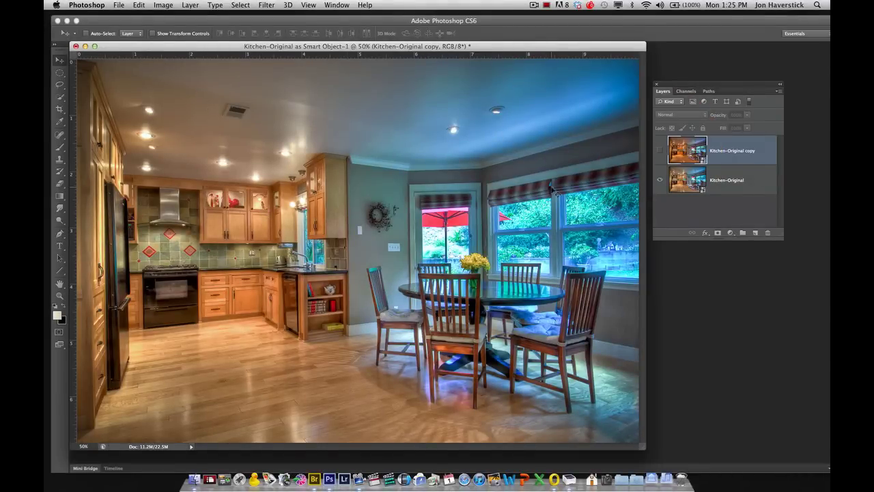
click(659, 152)
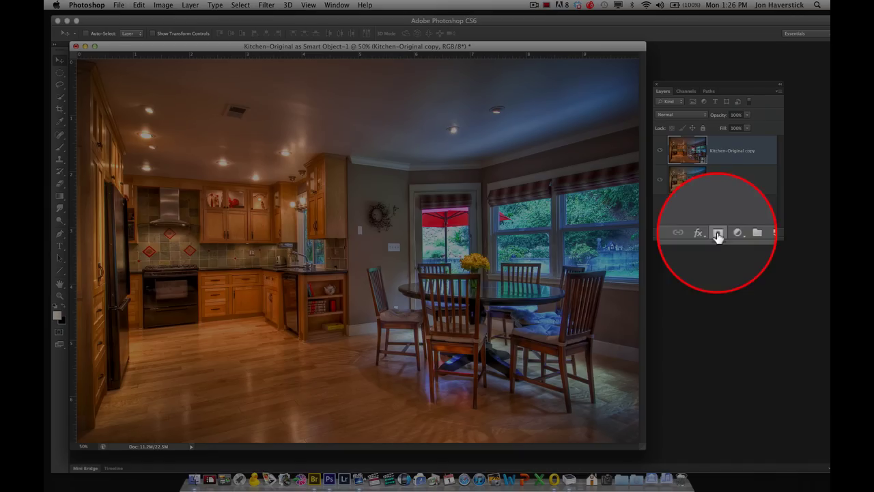
- Add a layer mask to the copy and set up a Black, White linear gradient
click(718, 233)
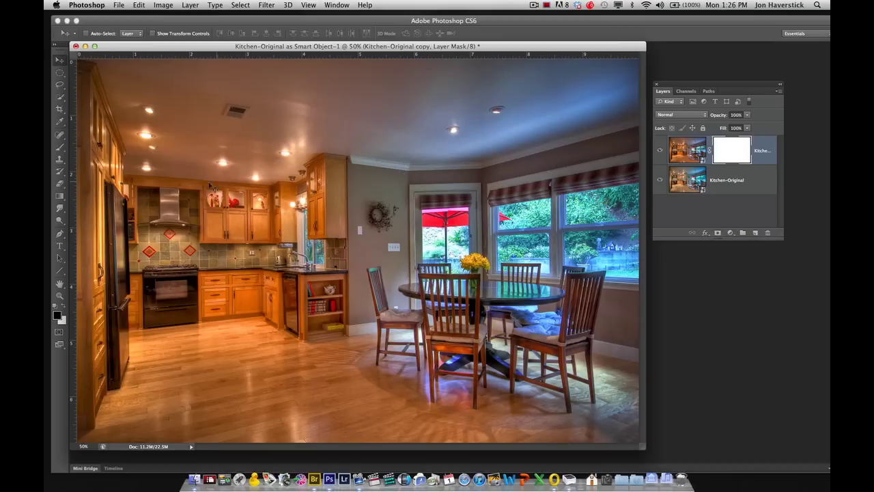
click(61, 197)
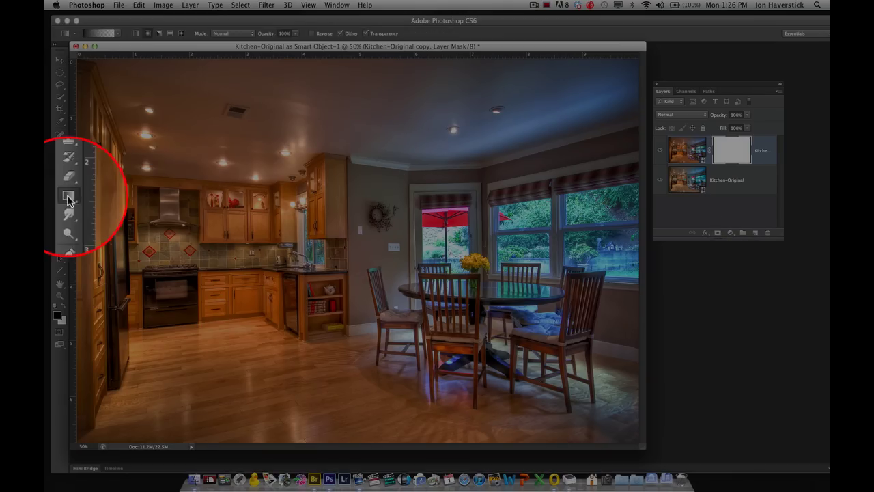
click(118, 33)
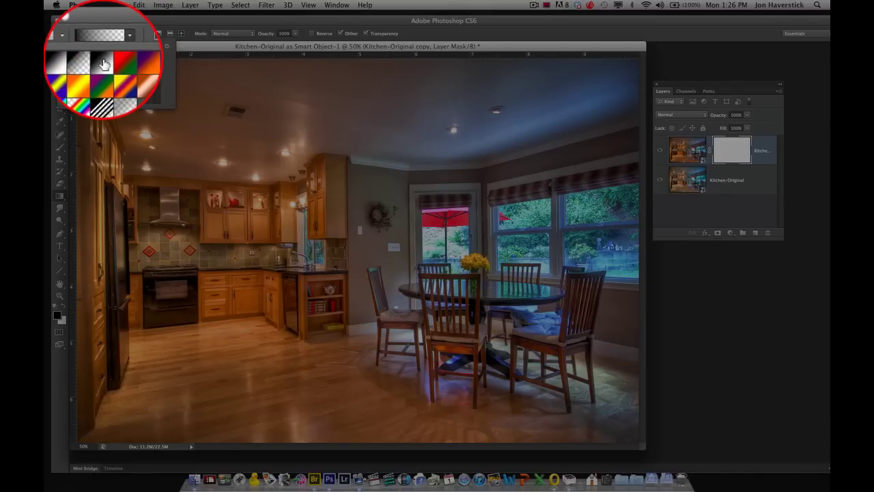
click(104, 64)
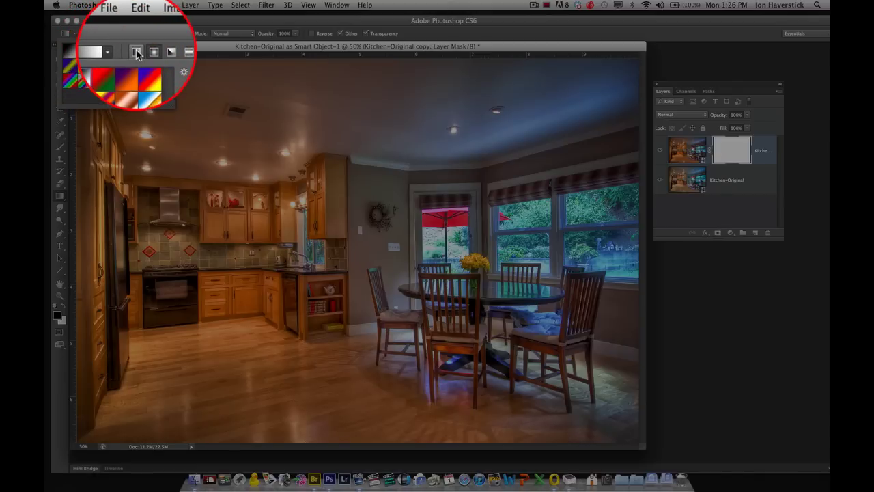
click(136, 34)
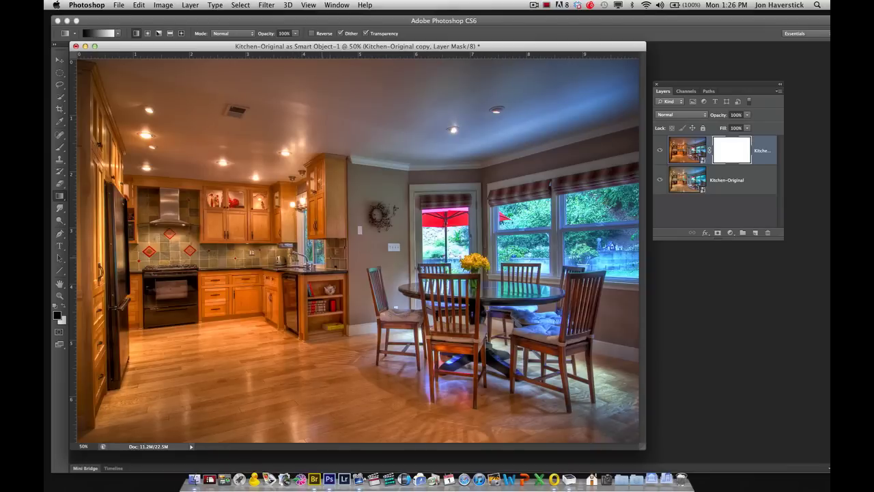
- Draw the gradient into the mask across the wall near the doorway
drag(333, 257, 373, 256)
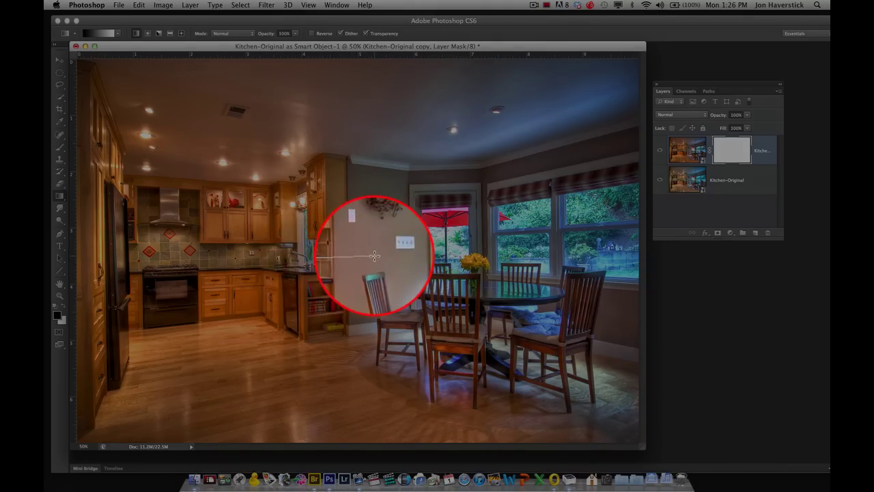
drag(374, 255, 374, 255)
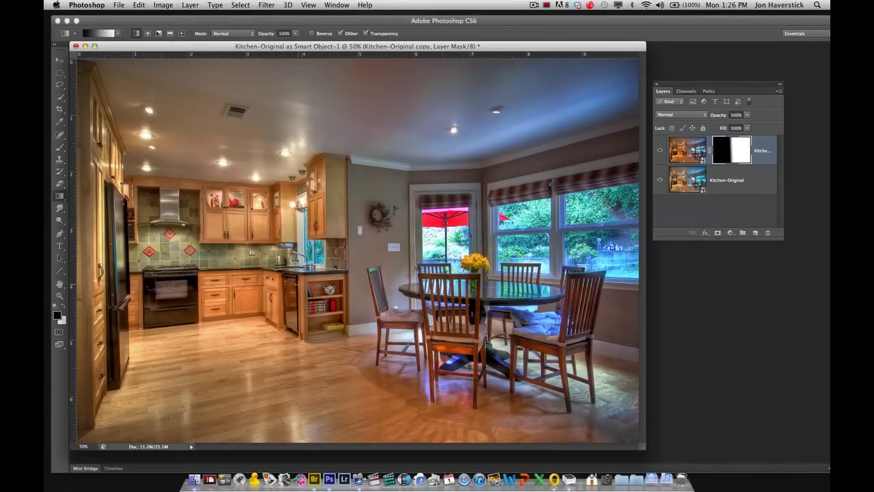
drag(327, 250, 401, 250)
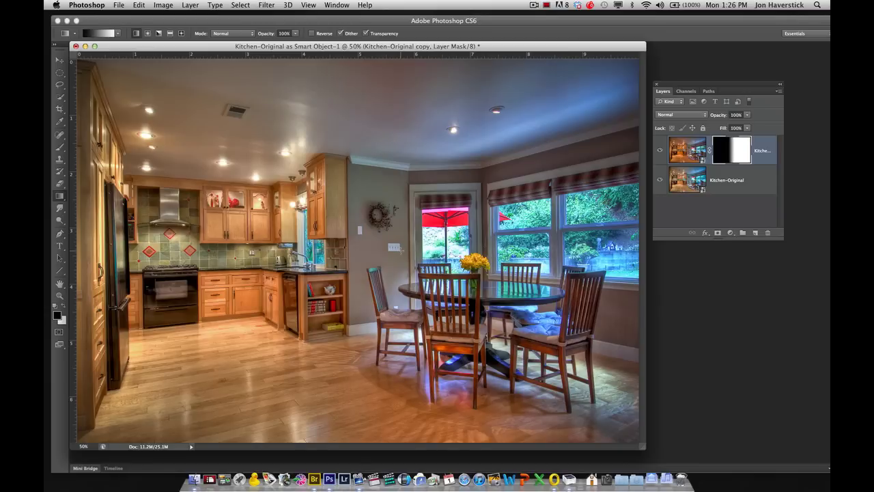